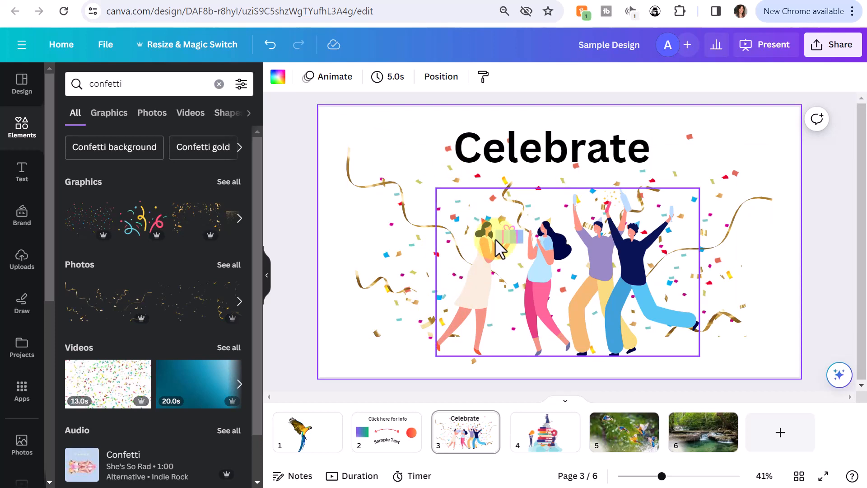
- Select the people picture, gold streamers, confetti and Celebrate heading on page 3 in turn to examine how they overlap
left_click(494, 232)
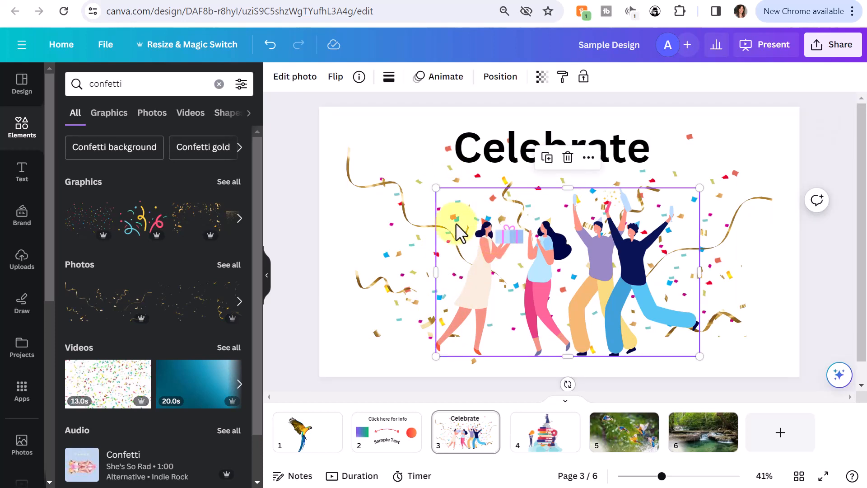
left_click(424, 219)
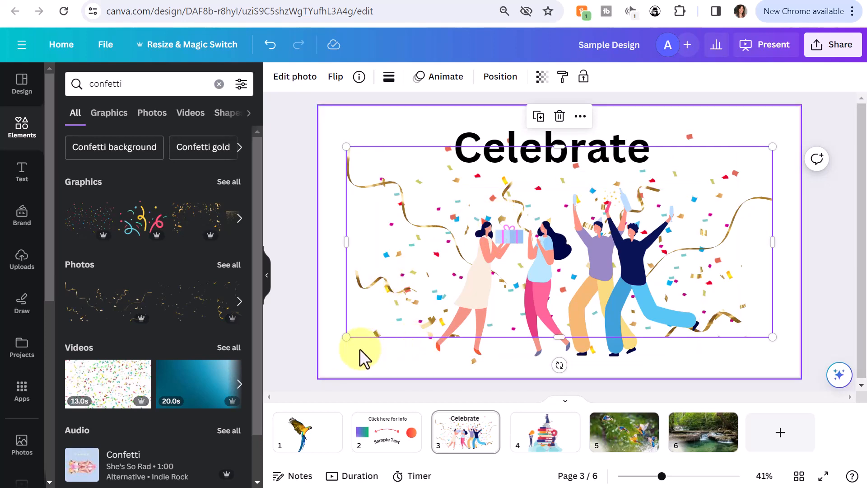
left_click(469, 221)
left_click(407, 213)
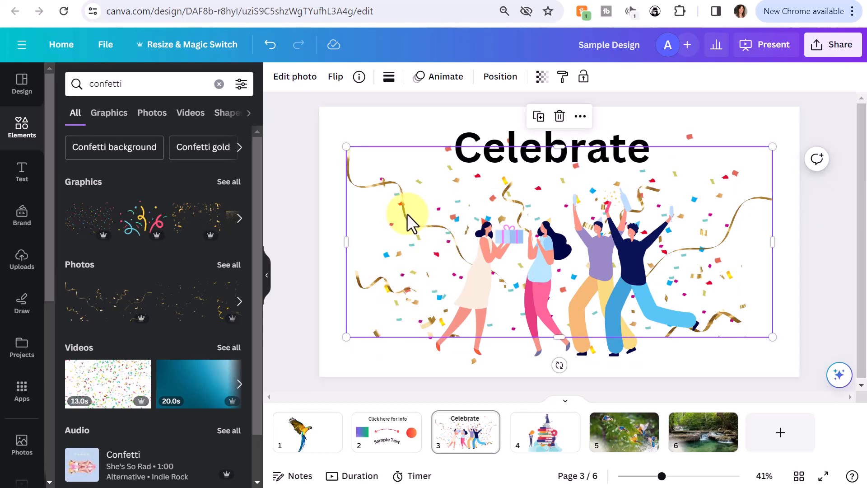
left_click(426, 356)
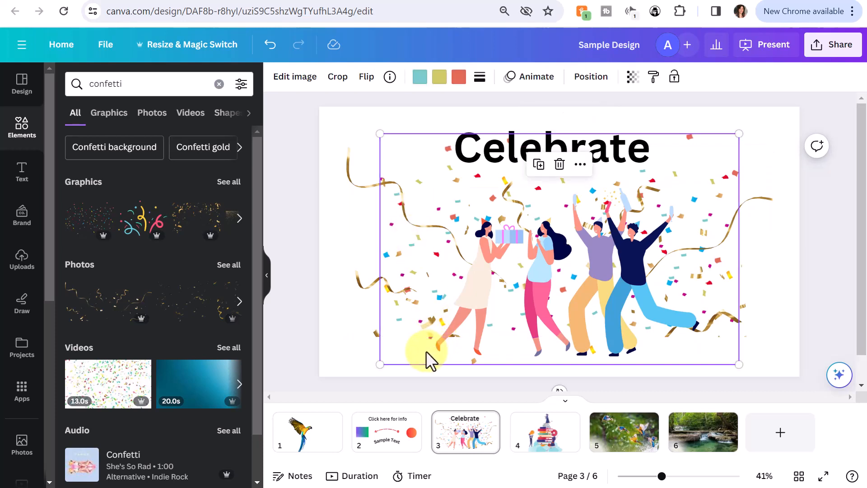
left_click(545, 146)
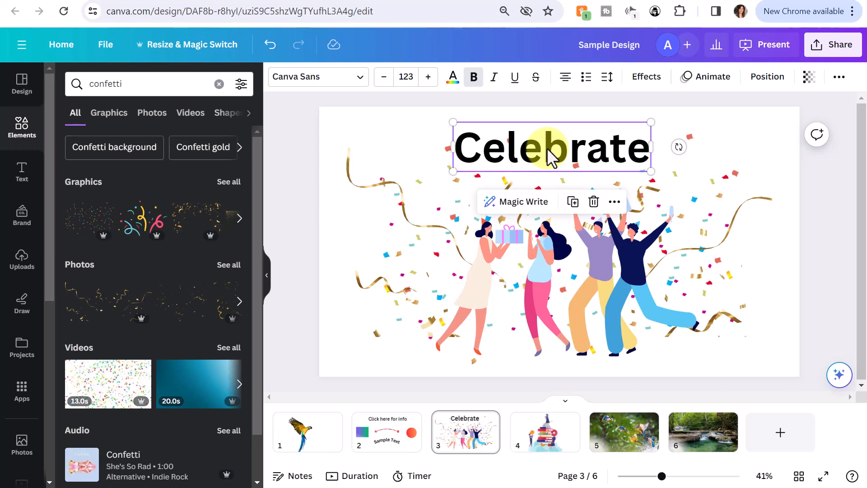
left_click(556, 95)
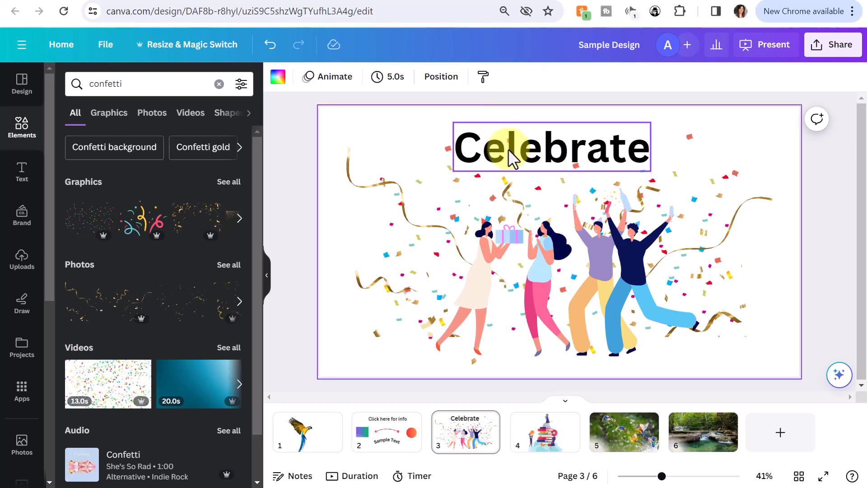
- Send the gold streamer graphic on page 3 to the back and move it slightly down
left_click(418, 224)
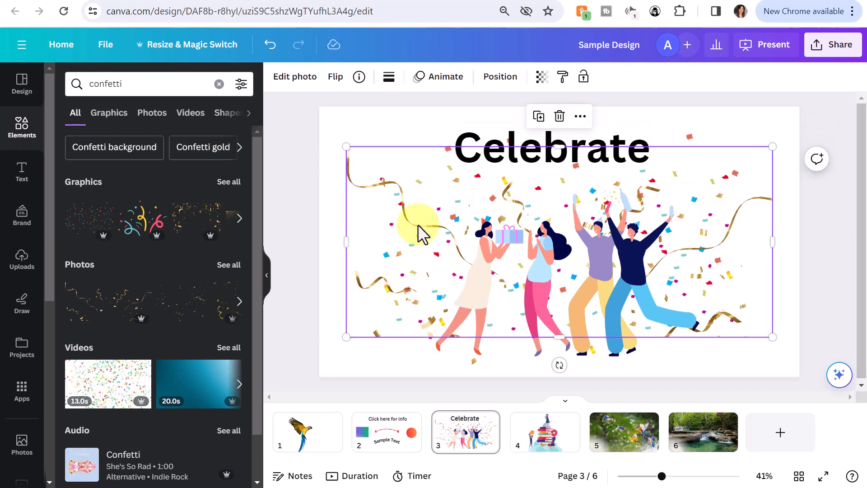
right_click(418, 224)
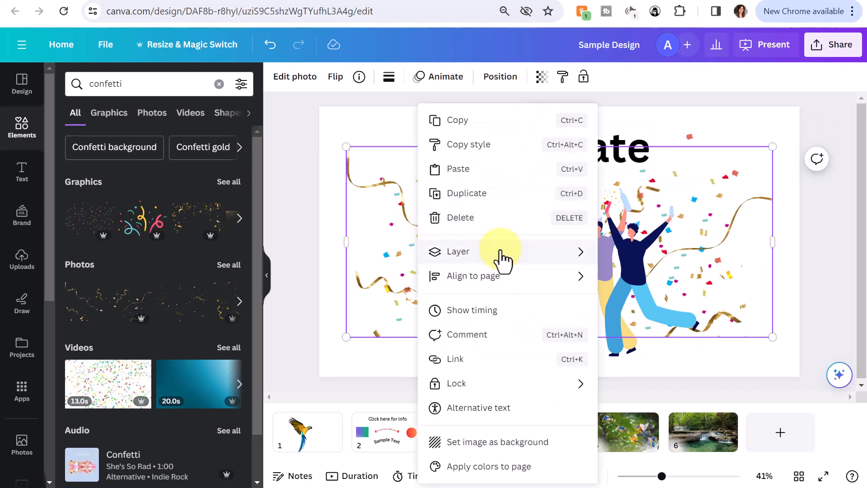
mouse_move(501, 259)
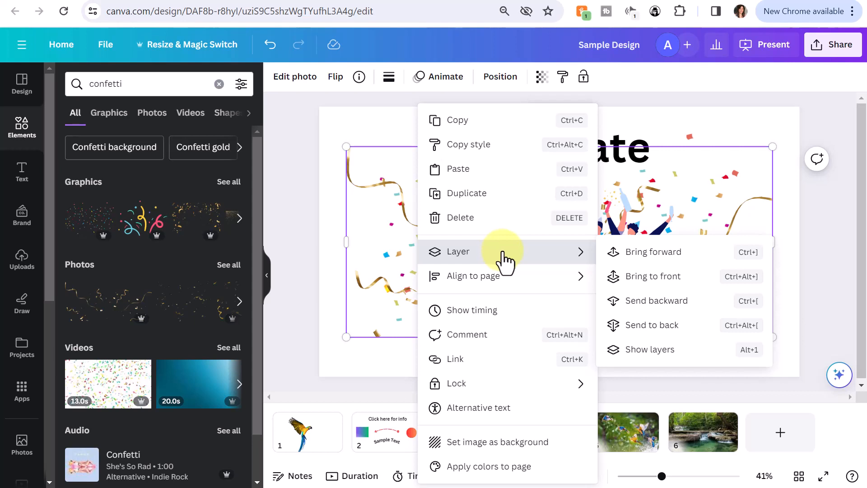
left_click(666, 327)
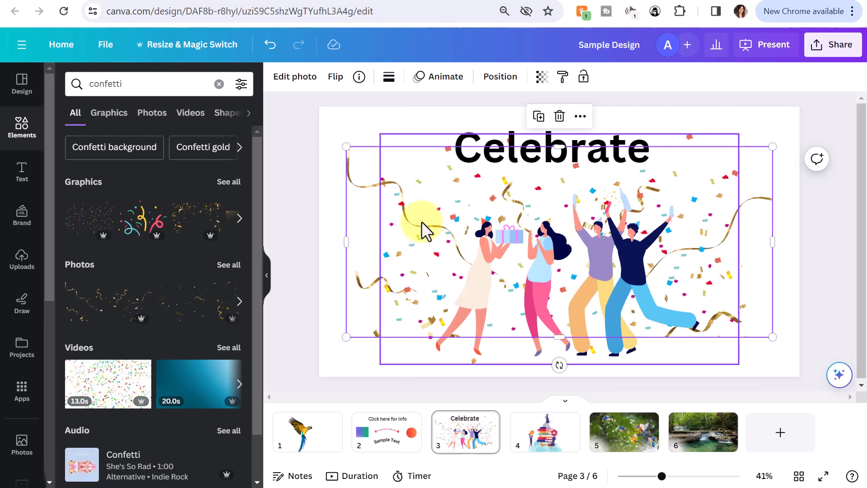
mouse_move(421, 222)
left_mouse_down()
mouse_move(434, 194)
mouse_move(437, 233)
mouse_move(420, 231)
left_mouse_up()
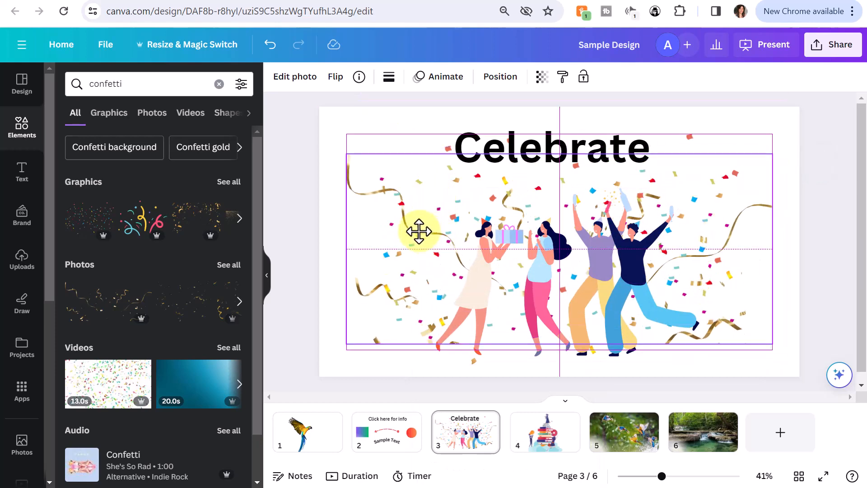
left_click(620, 113)
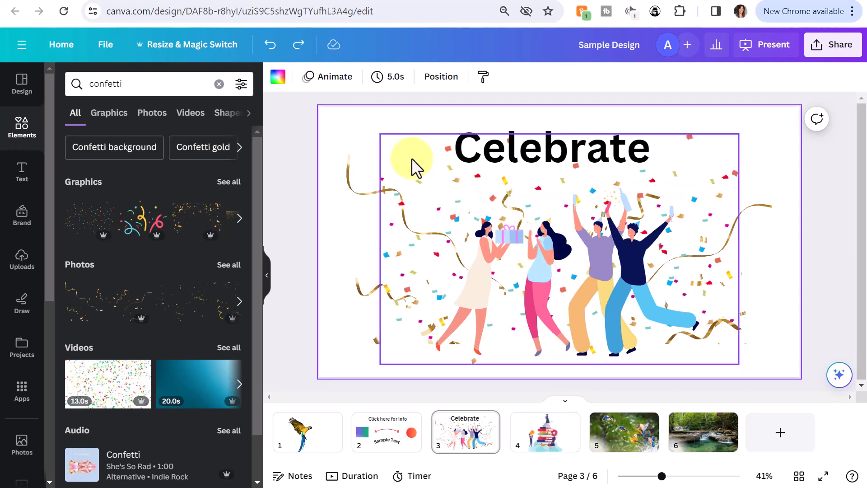
- Group the people picture with the multicolored confetti graphic on page 3
left_click(546, 260)
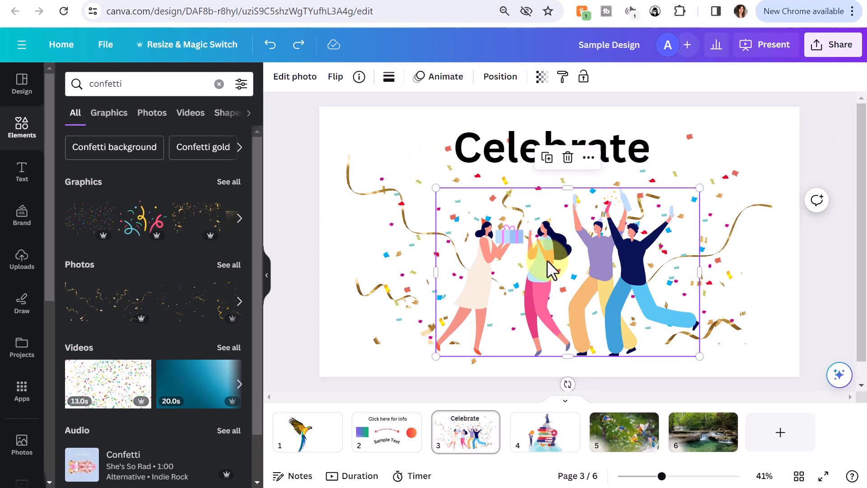
left_click(419, 153)
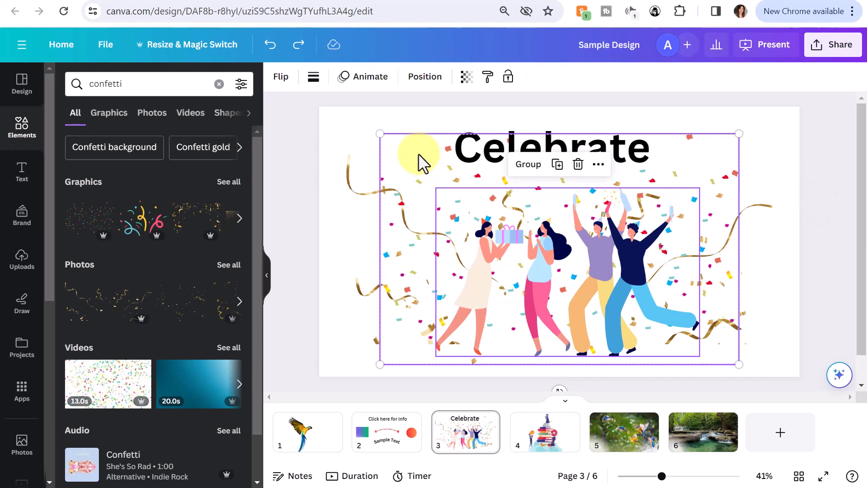
left_click(527, 165)
- Shrink the grouped people and confetti to about two thirds size and center the group below the Celebrate heading
mouse_move(561, 217)
left_mouse_down()
mouse_move(400, 170)
mouse_move(700, 232)
mouse_move(408, 178)
mouse_move(535, 194)
mouse_move(562, 210)
left_mouse_up()
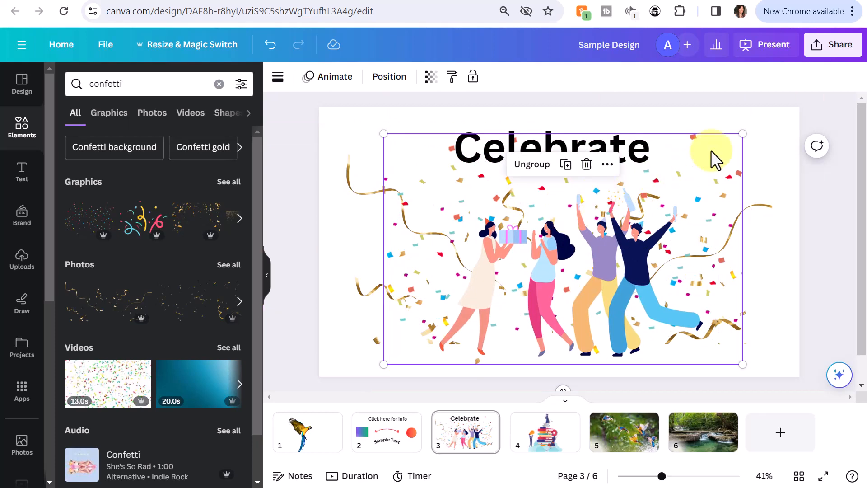
left_click_drag(742, 133, 536, 214)
left_click_drag(453, 304, 550, 255)
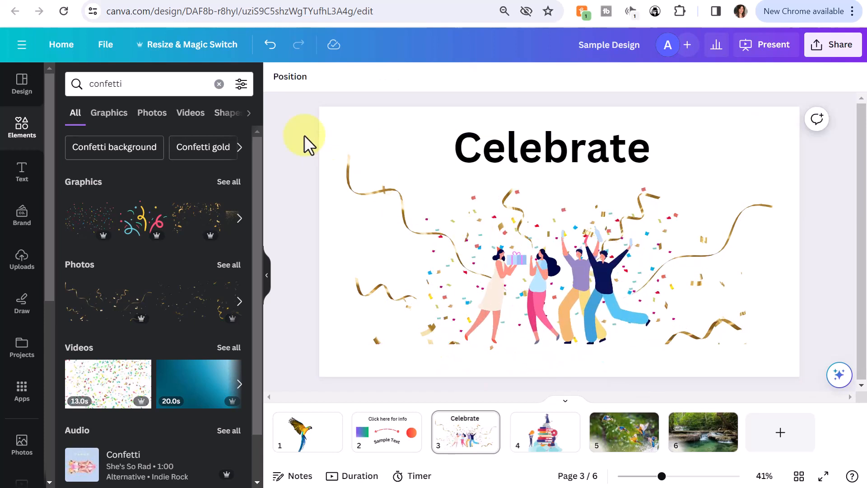
- Select only the people picture inside the group and look through its available photo animations
left_click(577, 275)
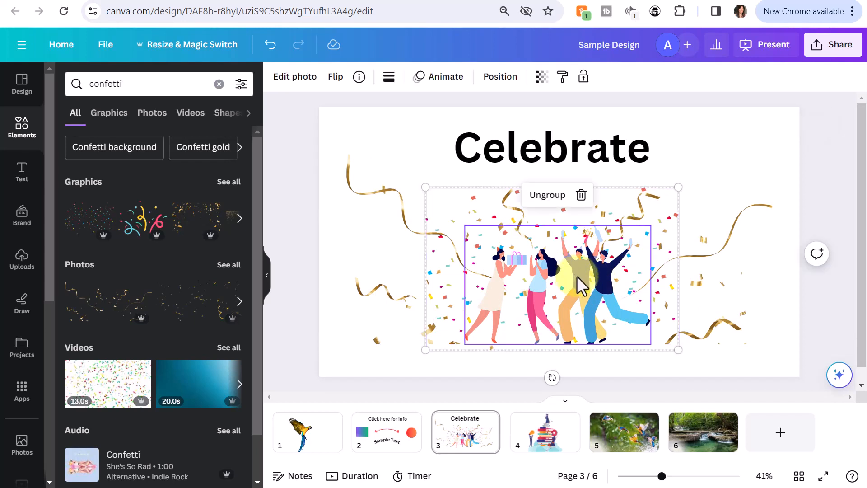
left_click(440, 81)
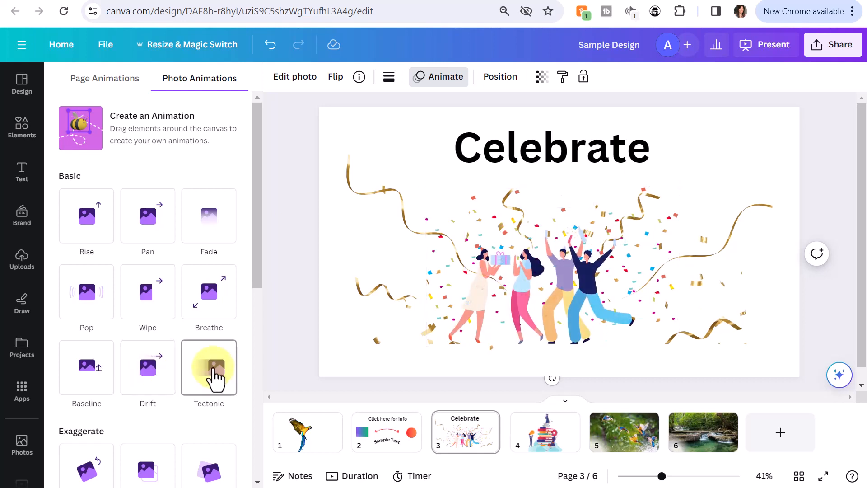
left_click_drag(260, 130, 269, 276)
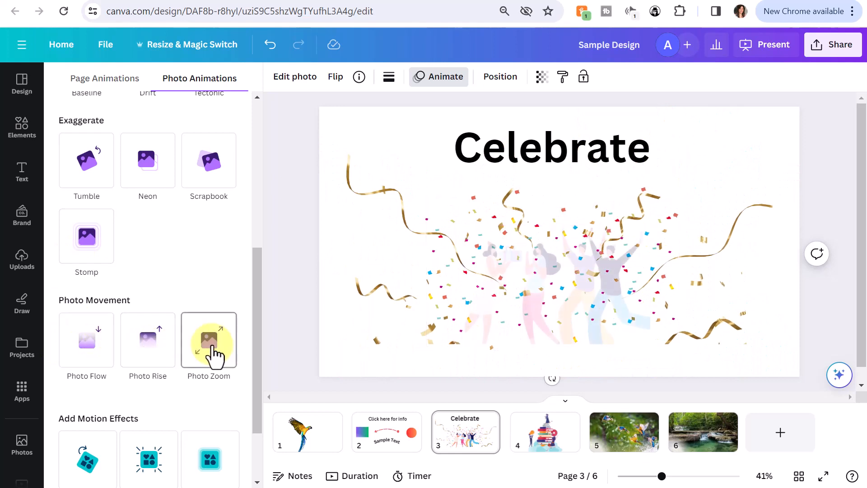
scroll(58, 358, "down", 2)
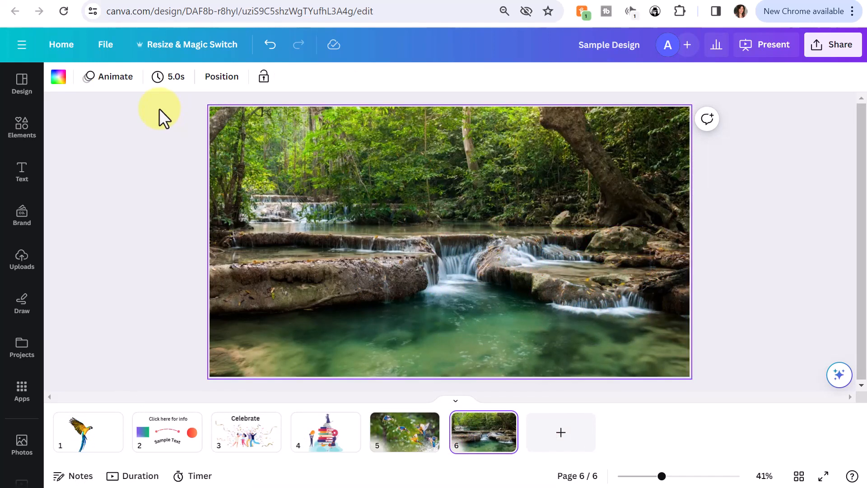
- Open the full set of photo filters for the waterfall photo on page 6
left_click(484, 209)
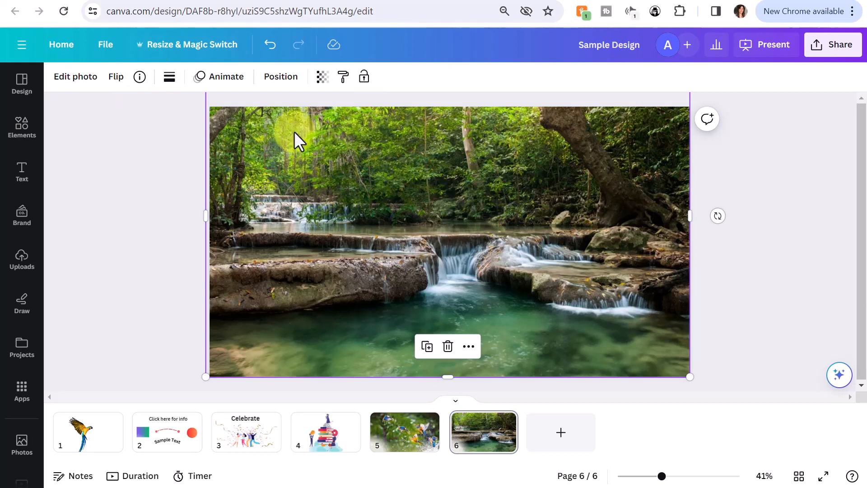
left_click(77, 77)
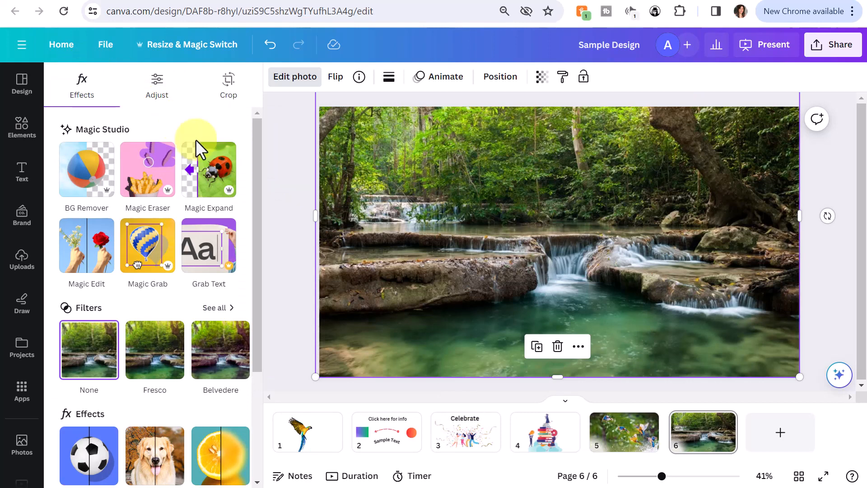
left_click_drag(257, 138, 239, 226)
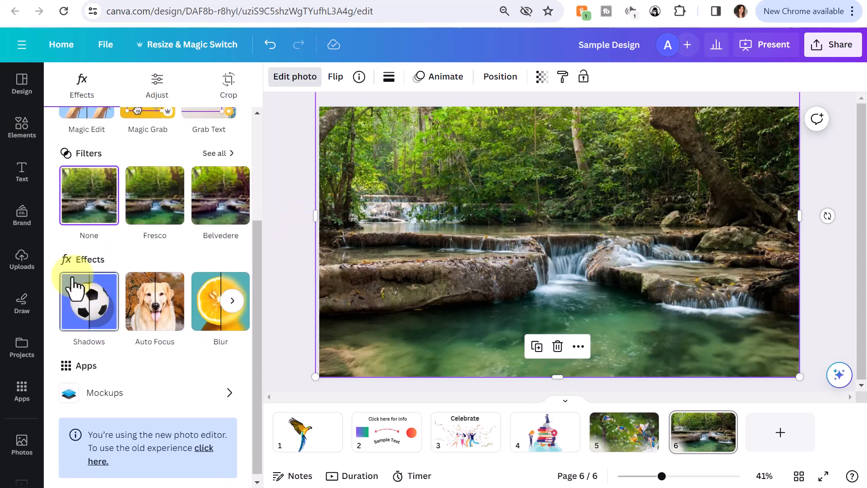
left_click(218, 156)
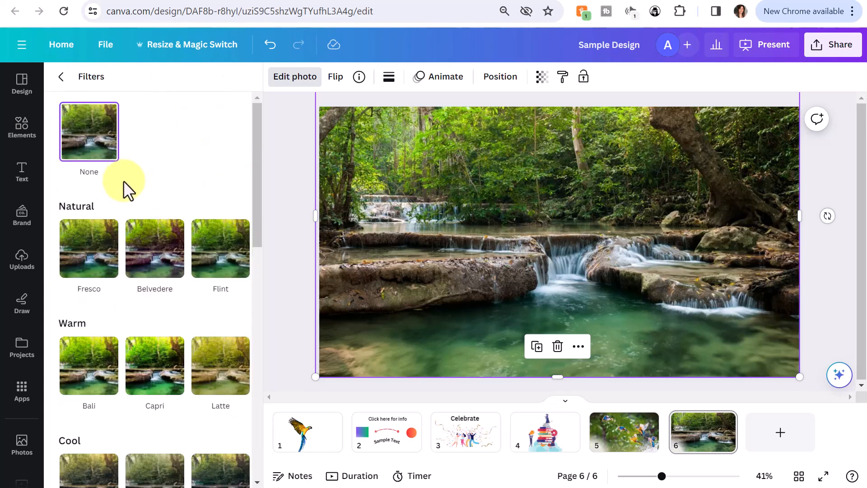
- Try the Flint filter and another Natural filter on the waterfall photo
left_click(229, 255)
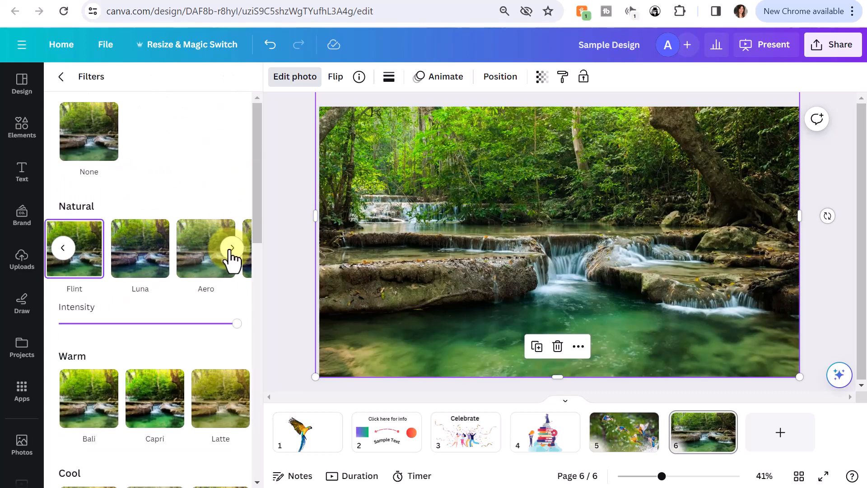
left_click(231, 248)
left_click(219, 261)
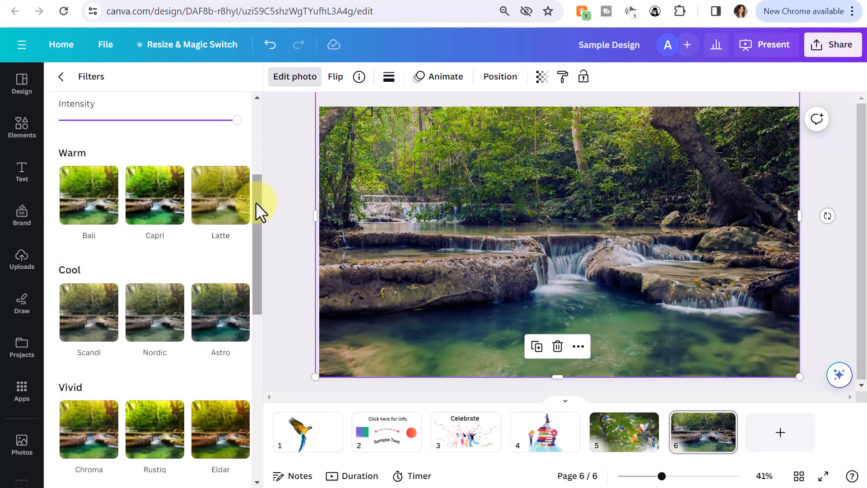
- Try the Warm filter Latte and the Cool filter Scandi on the waterfall photo
left_click(230, 195)
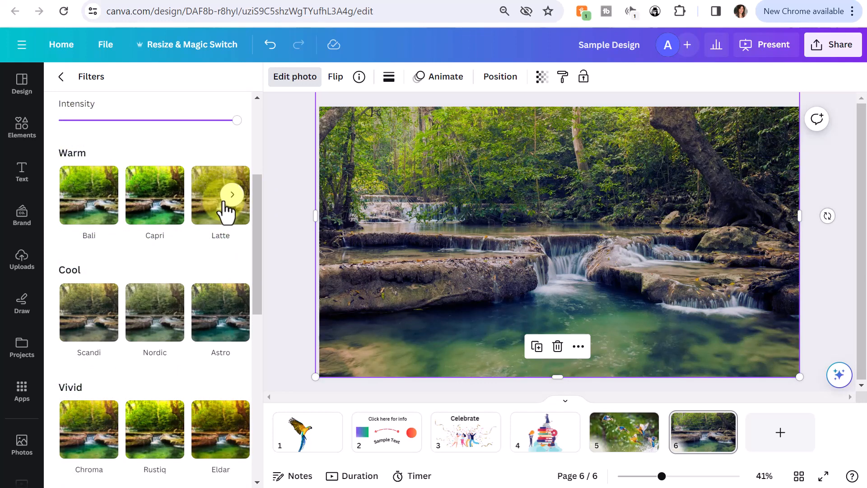
left_click(202, 196)
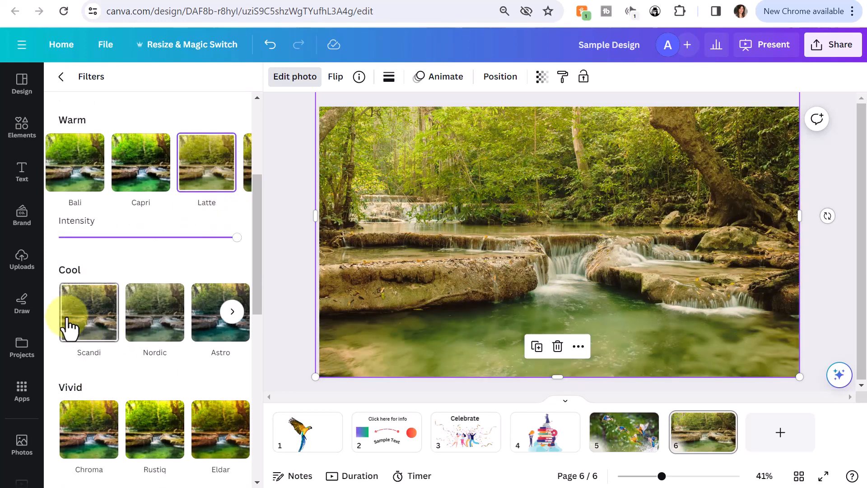
left_click(94, 316)
- Try the Vintage filter Antiq, the Mono filter Classic and the Color Pop filter Outrun on the waterfall photo
scroll(191, 212, "down", 5)
scroll(176, 185, "down", 3)
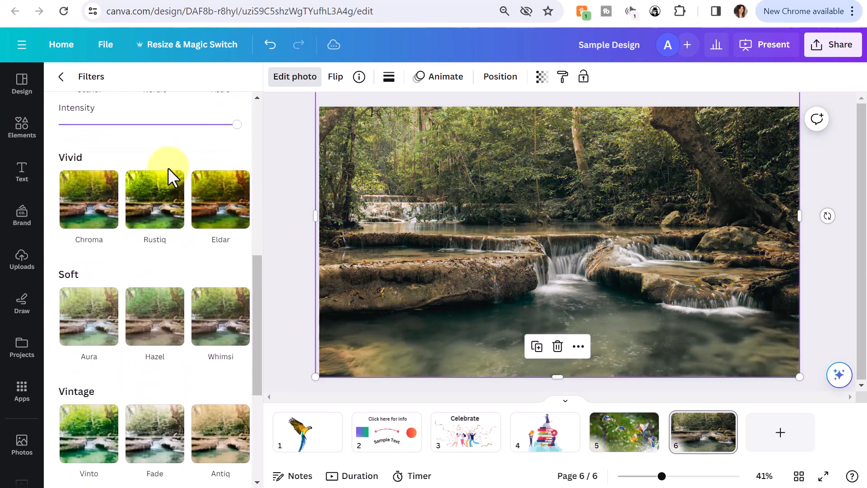
left_click(216, 322)
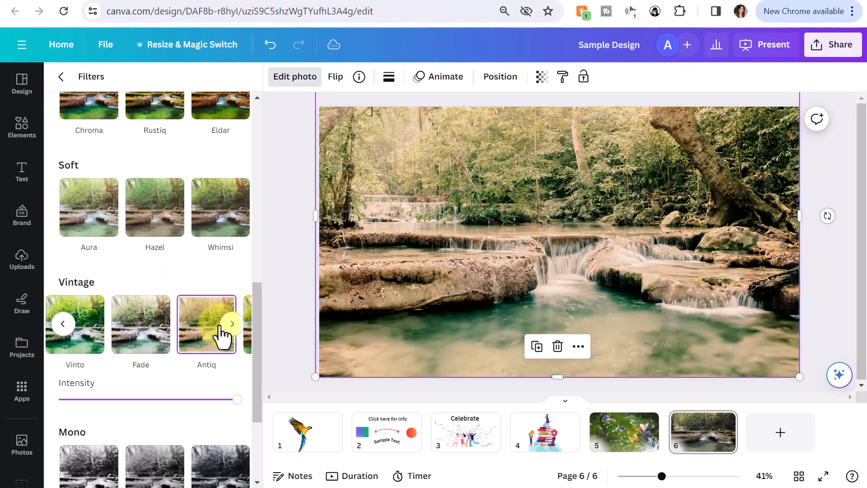
scroll(201, 165, "down", 3)
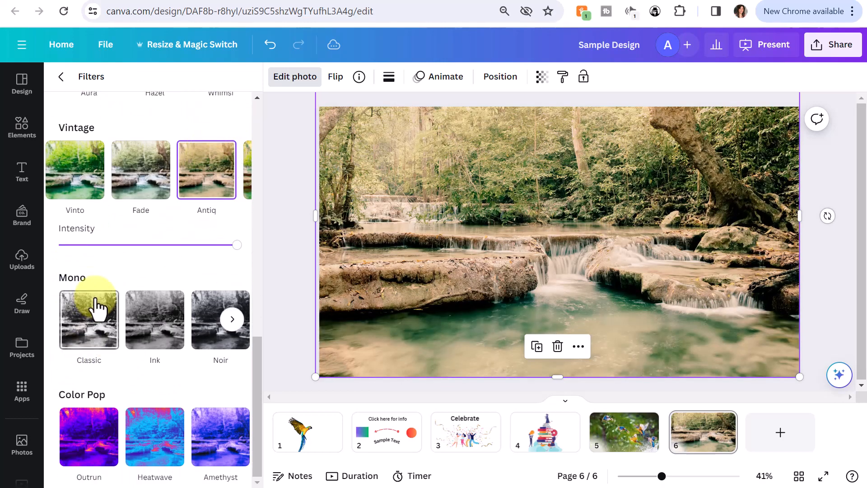
left_click(96, 316)
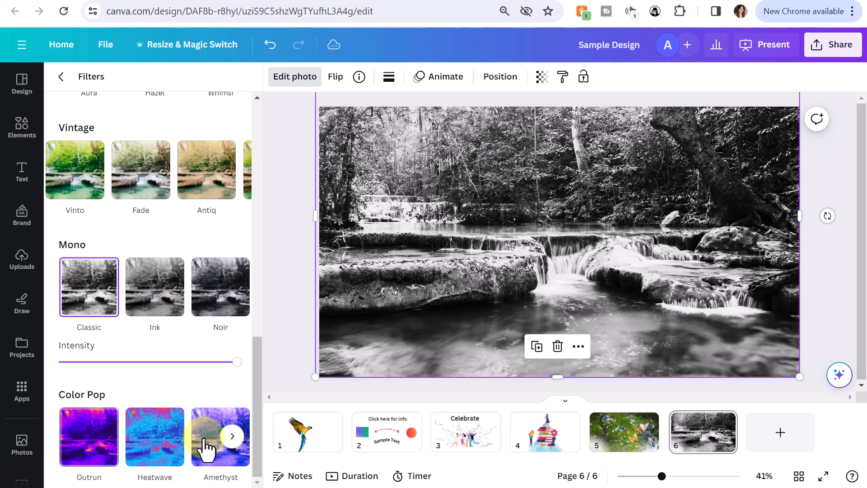
left_click(88, 448)
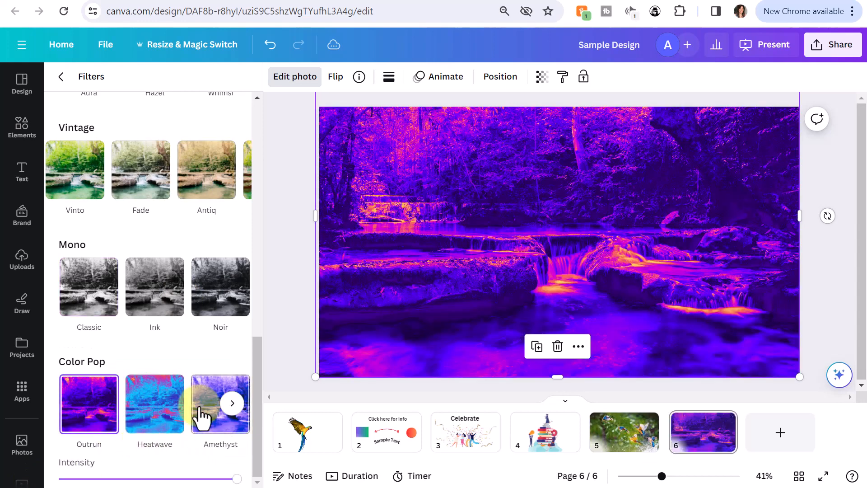
- Compare further Color Pop filters on the waterfall photo by applying X-Pro + and switching to Poster
left_click(232, 403)
left_click(219, 411)
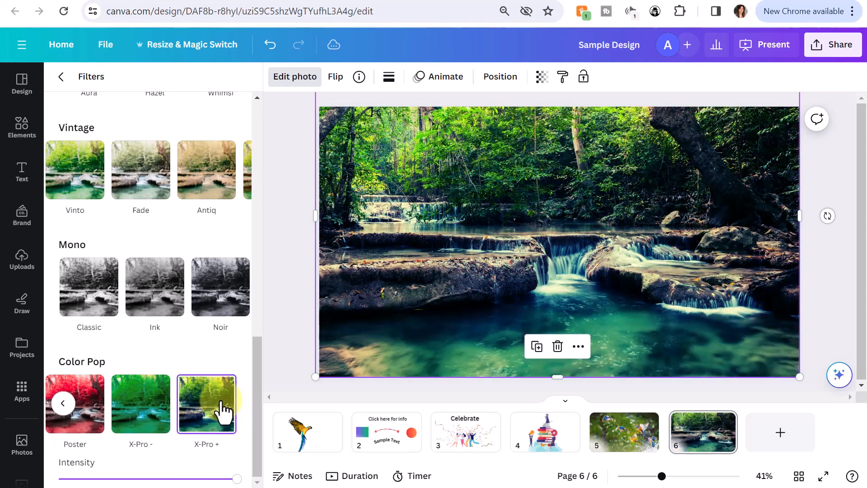
left_click(165, 393)
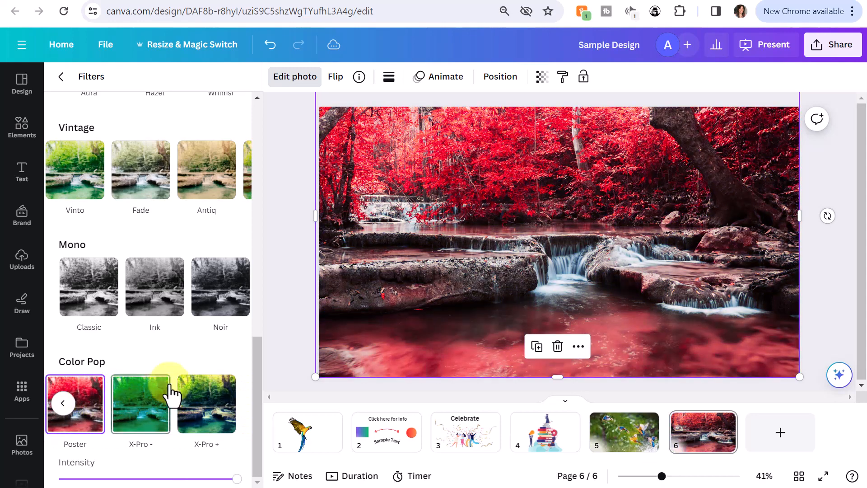